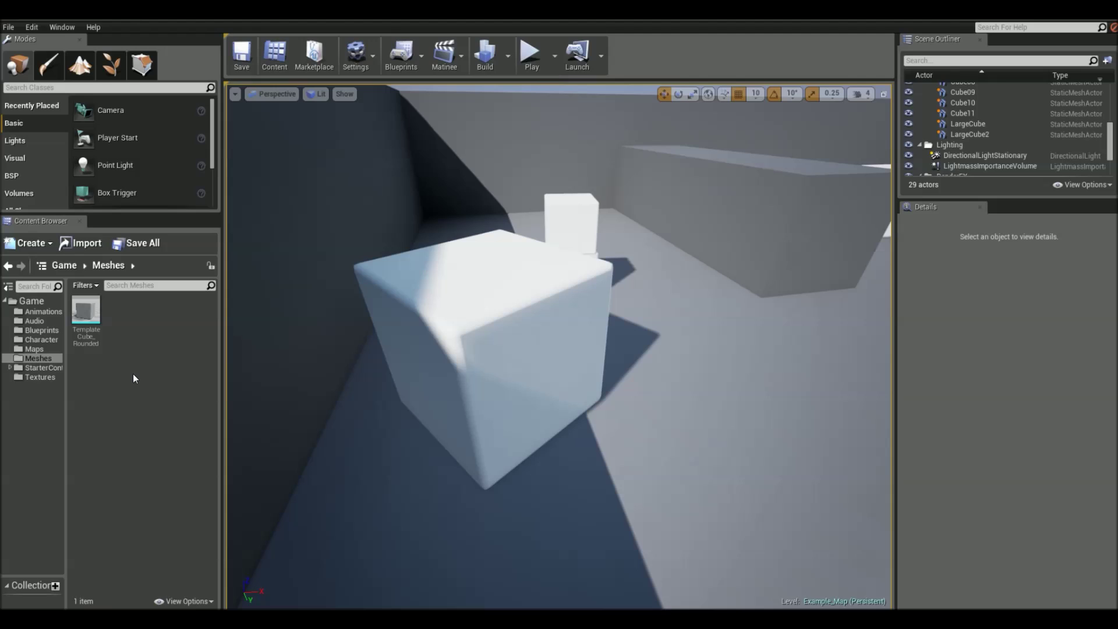
Create a new material asset named EmissiveMat in the Meshes folder.
right_click(134, 374)
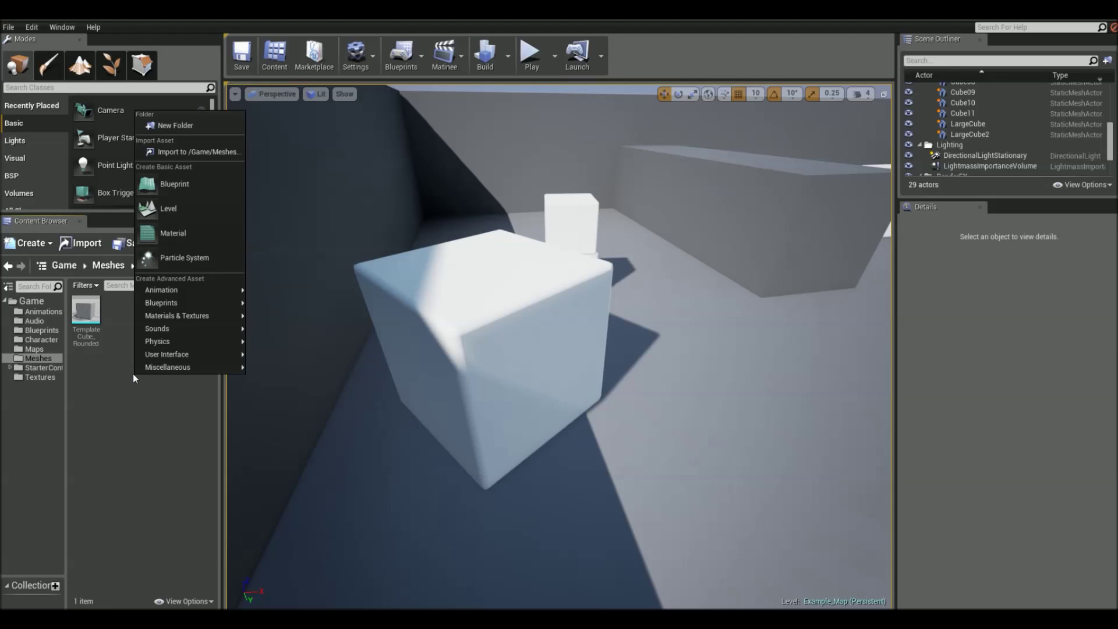
click(164, 234)
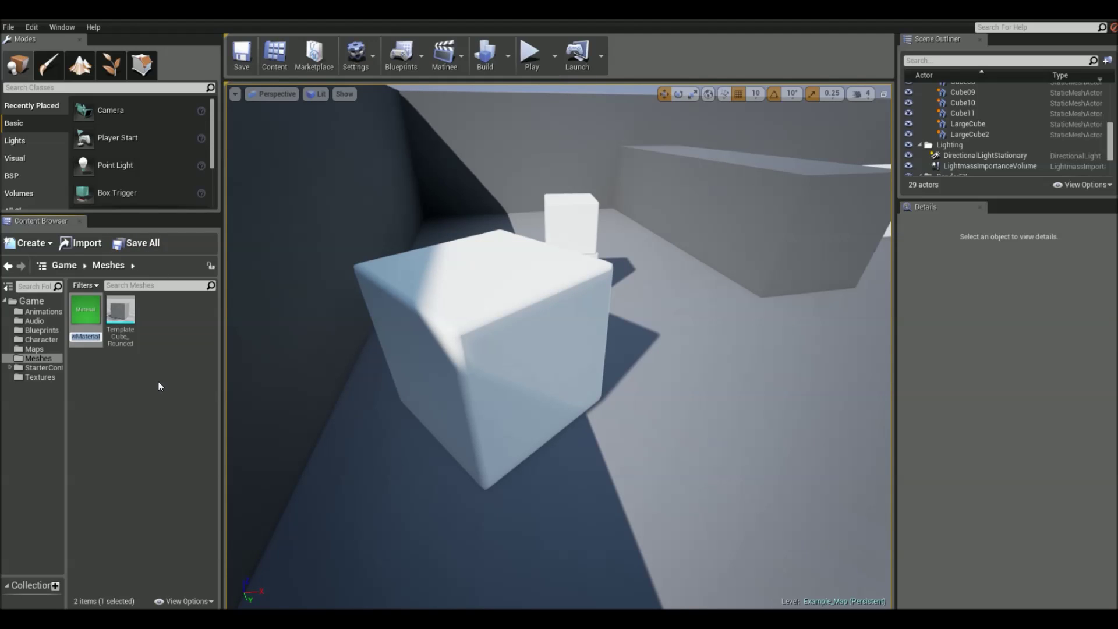
text(EmissiveMat)
key(Return)
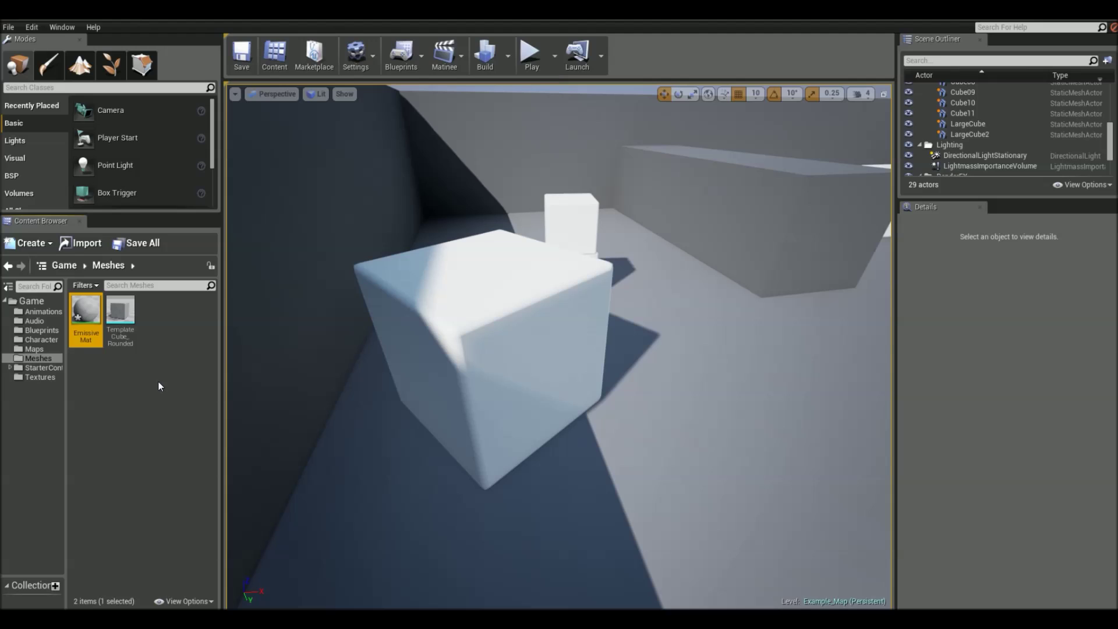
In EmissiveMat, add a Constant3Vector and a Multiply node, wiring the constant into input A.
double_click(85, 323)
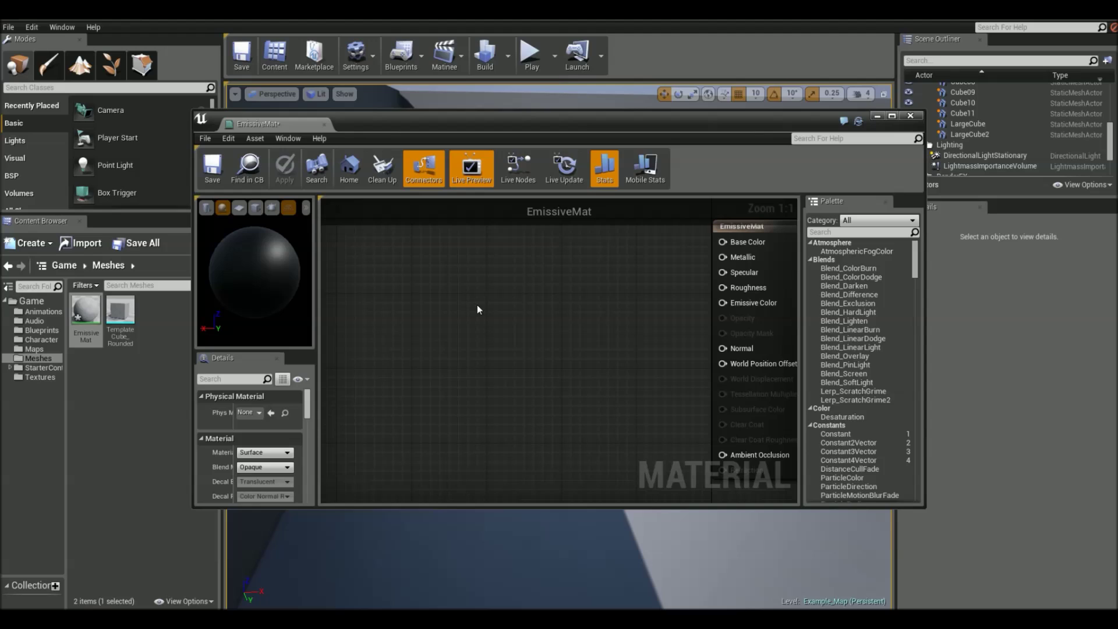
click(451, 305)
drag(492, 350, 426, 302)
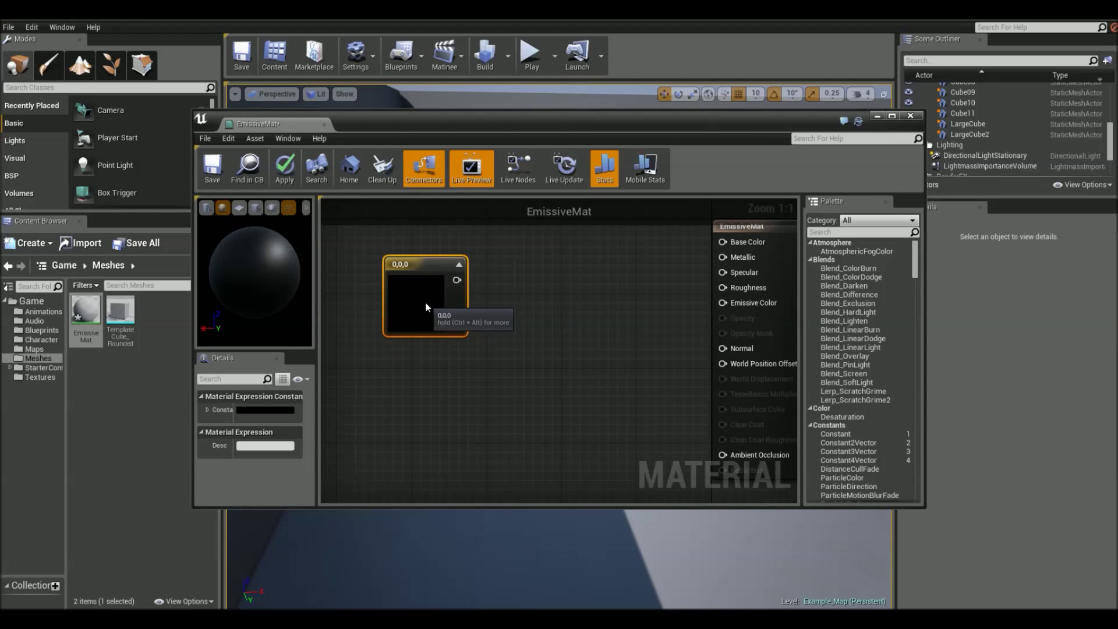
click(565, 331)
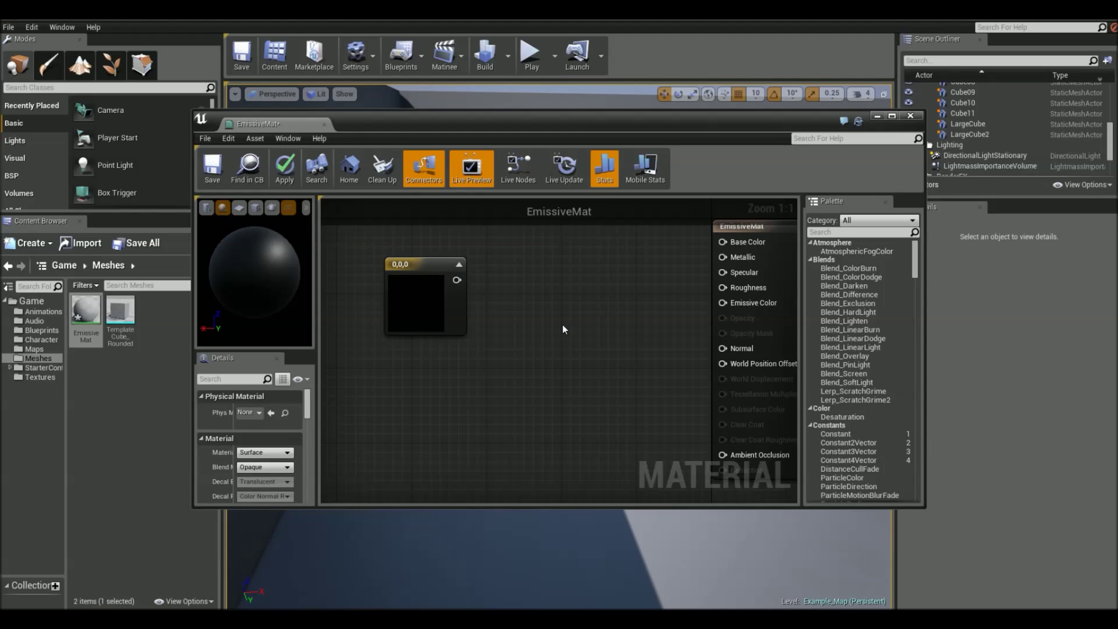
click(560, 315)
drag(573, 324, 573, 304)
click(472, 292)
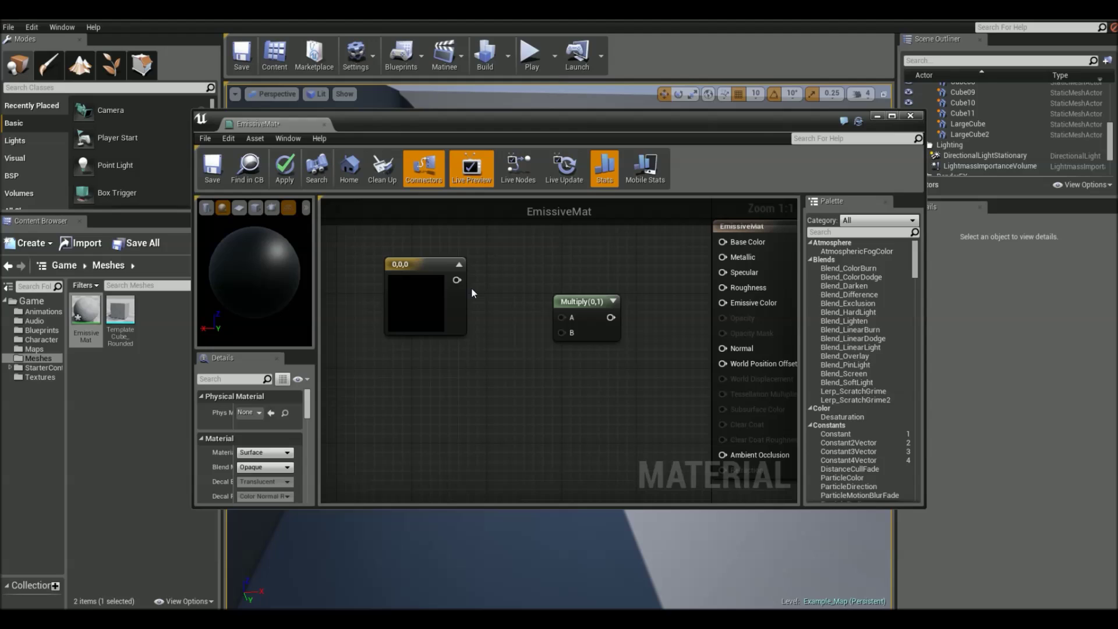
mouse_move(456, 280)
mouse_down()
mouse_move(570, 321)
mouse_move(734, 306)
mouse_up()
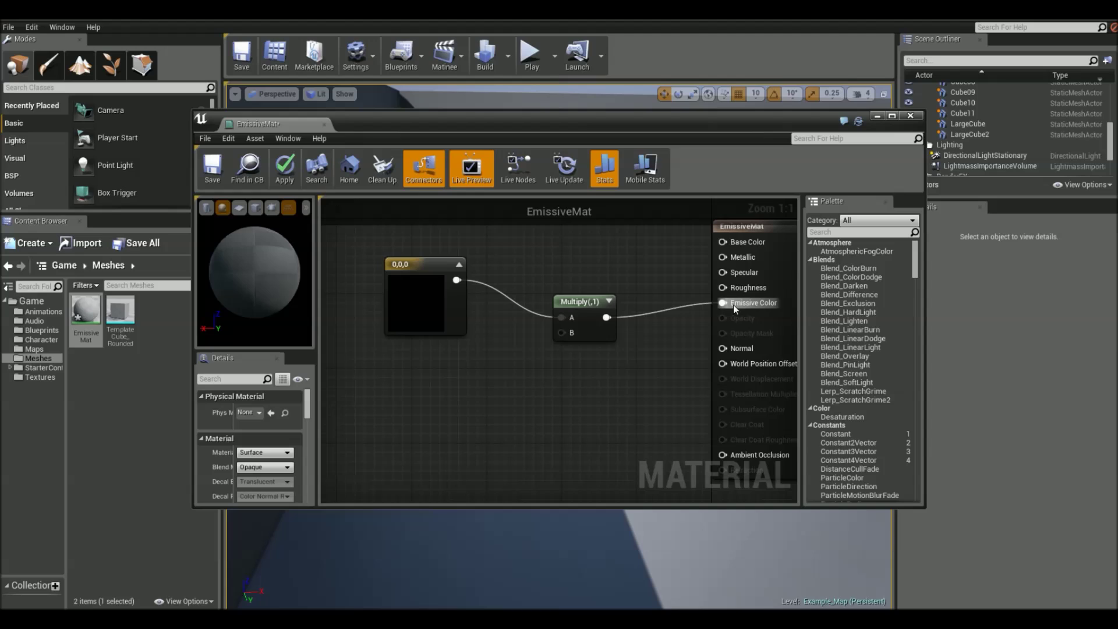
Set the Constant3Vector colour to bright green in the Color Picker.
click(411, 299)
click(270, 410)
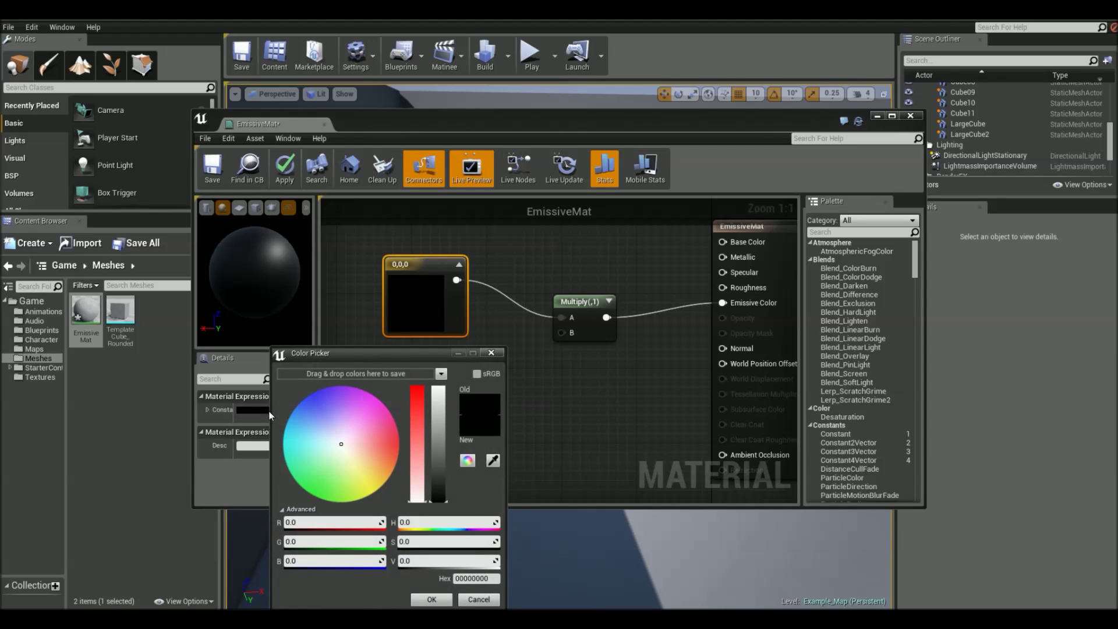
drag(340, 478, 294, 479)
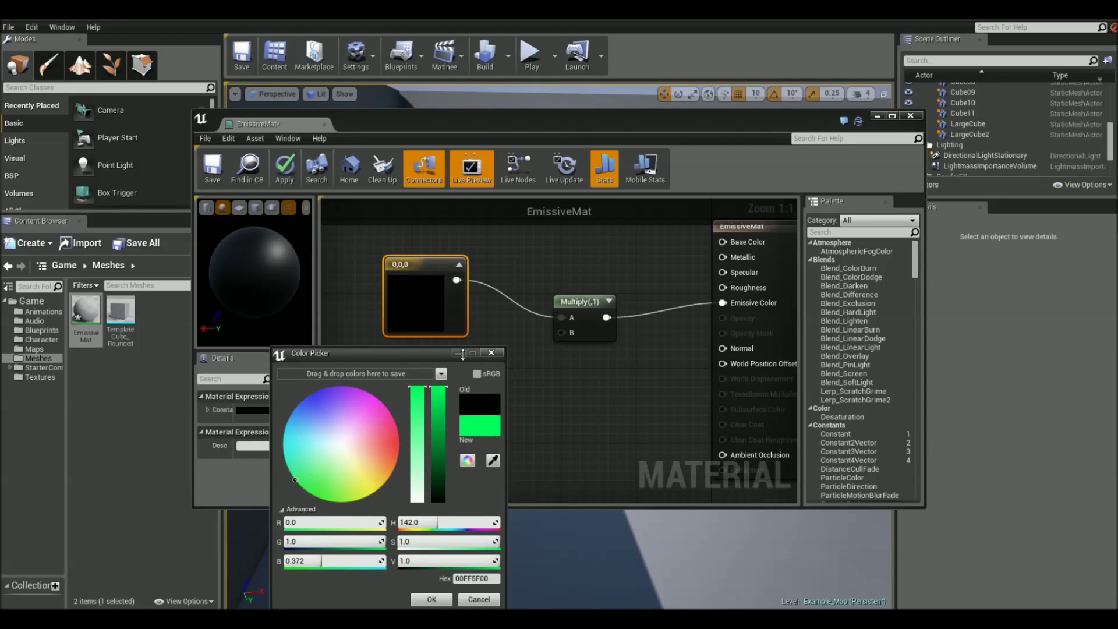
click(431, 599)
right_drag(539, 319, 479, 344)
click(524, 336)
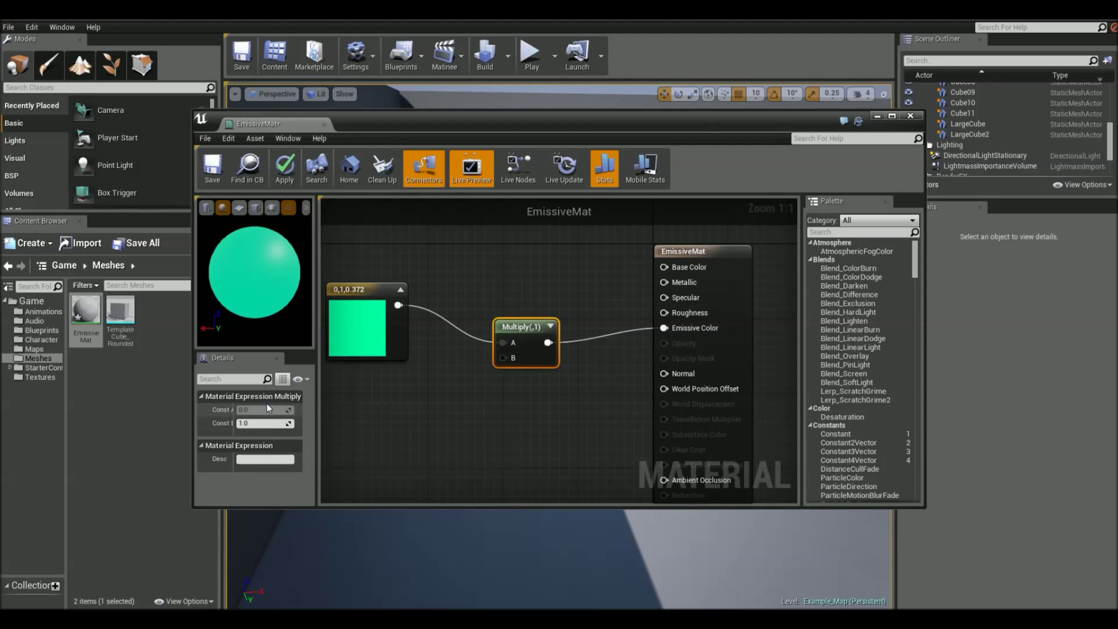
Set the Multiply node's Const B to 45 and apply the material changes.
click(265, 425)
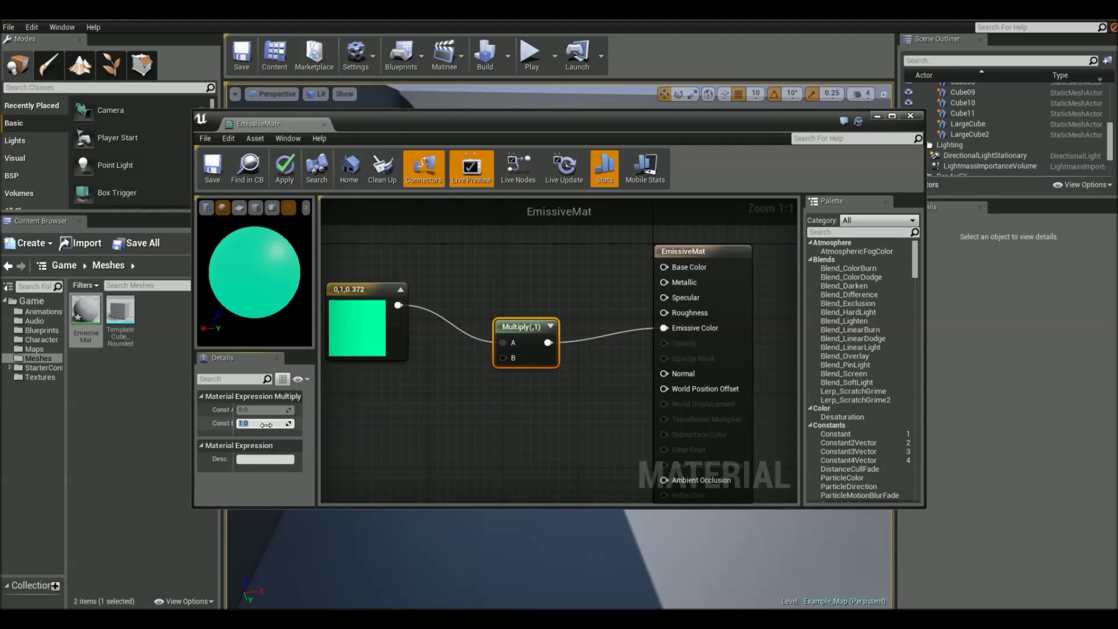
text(45)
key(Return)
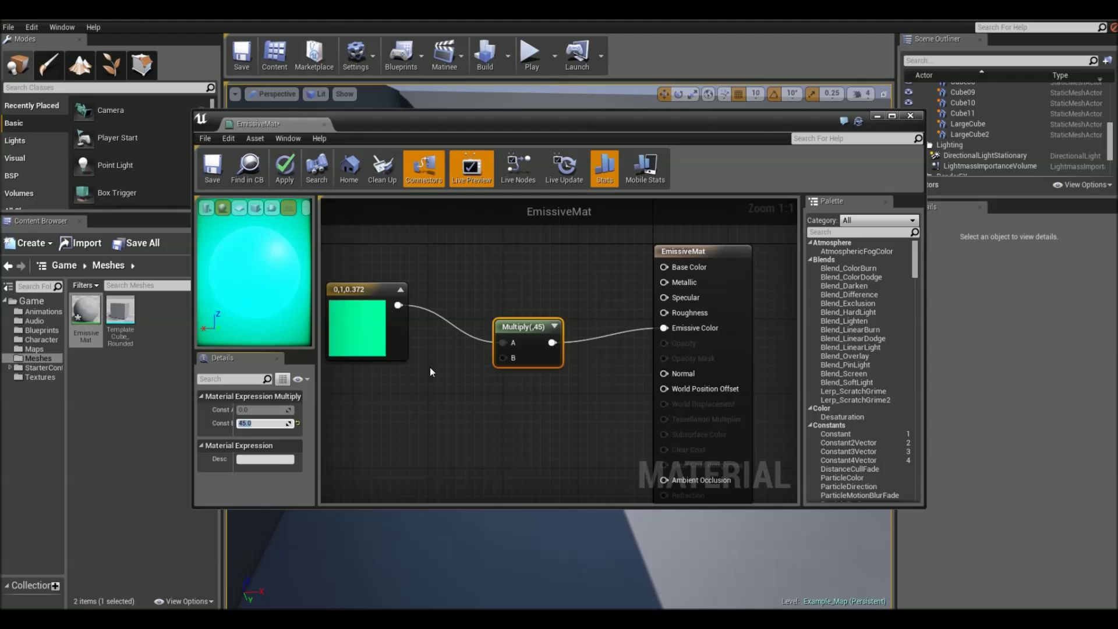
click(291, 162)
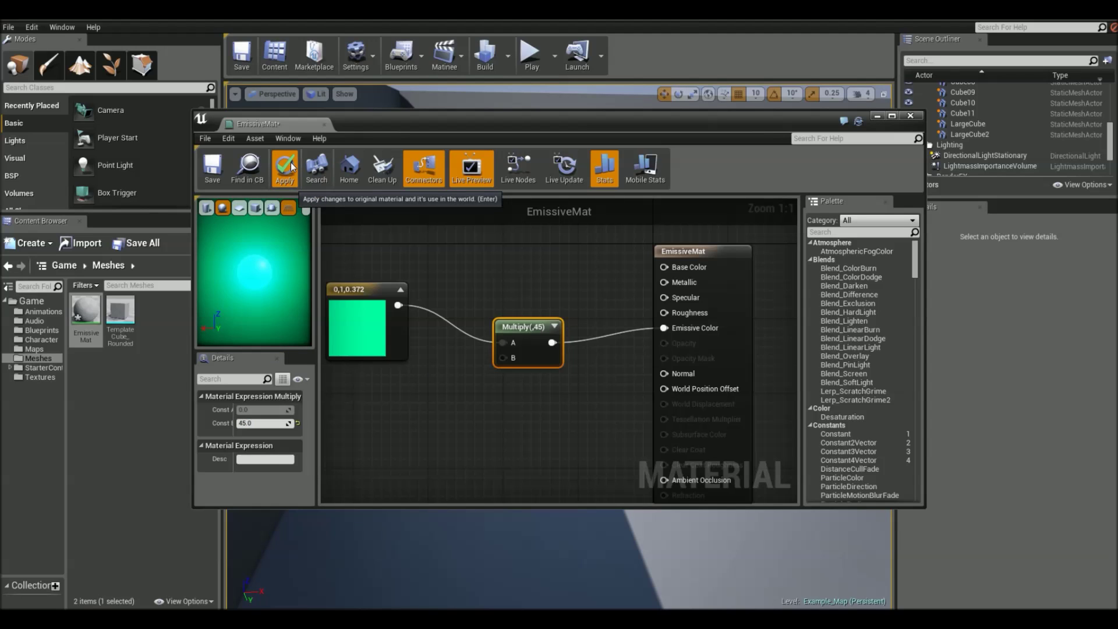
click(291, 162)
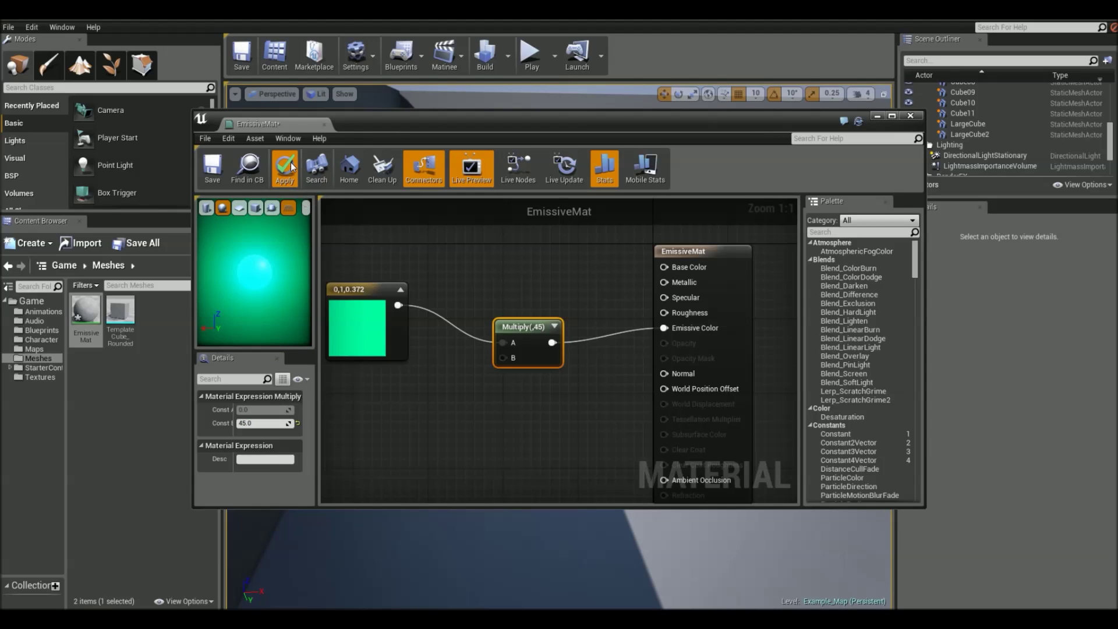
Close the Material Editor and drop EmissiveMat onto the large cube in the viewport.
click(911, 116)
drag(86, 313, 460, 319)
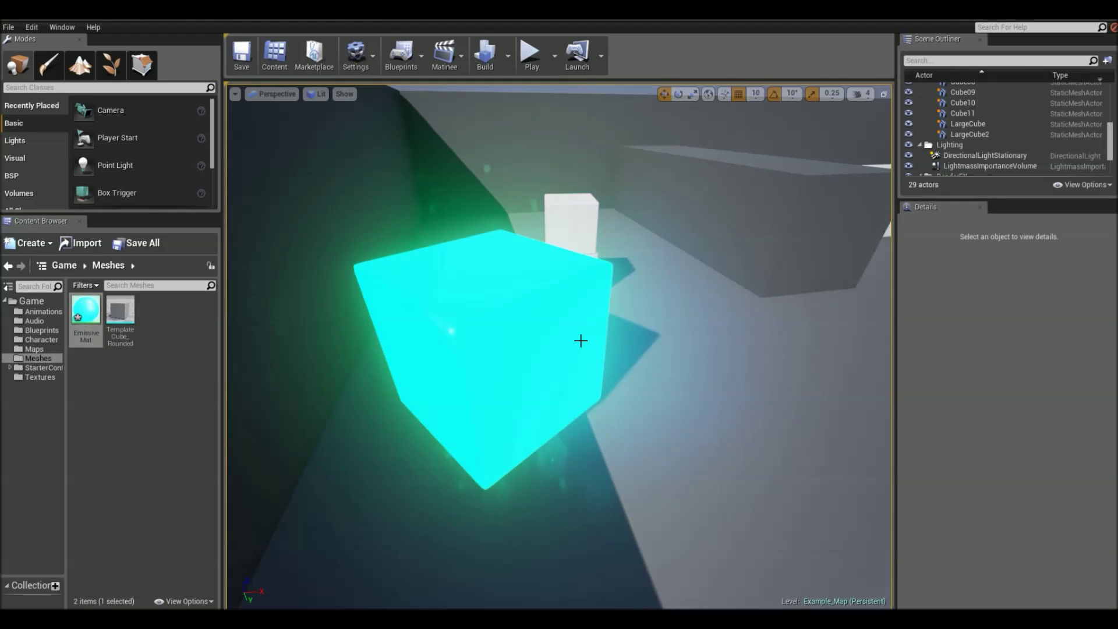
right_drag(579, 340, 580, 341)
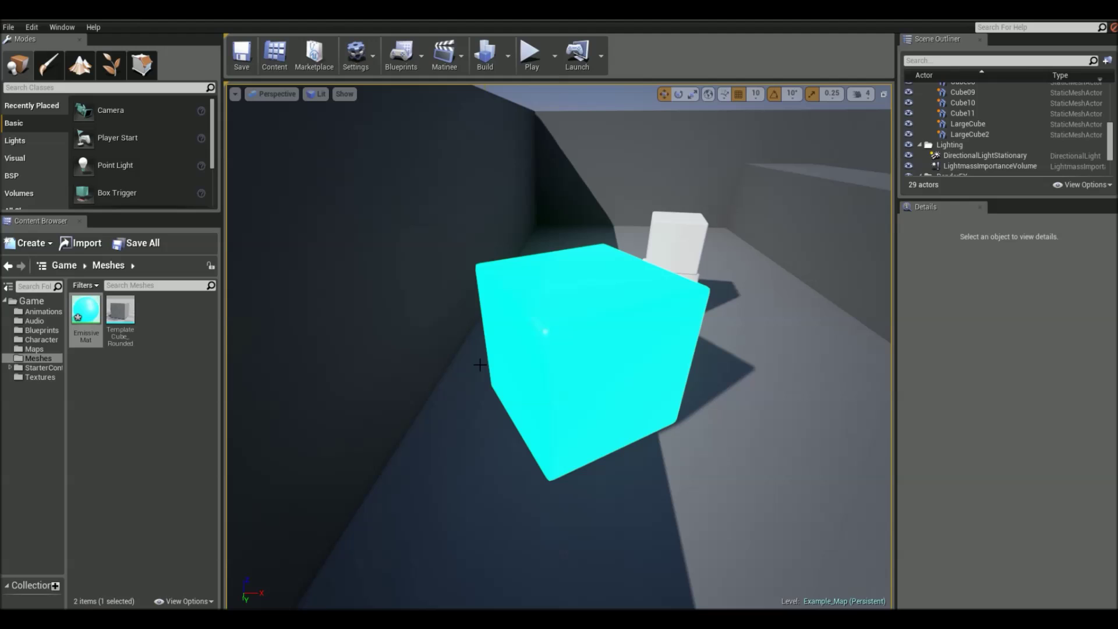
Give LargeCube2 Static mobility and tick Use Emissive for Static Lighting.
click(552, 353)
right_drag(553, 354, 537, 352)
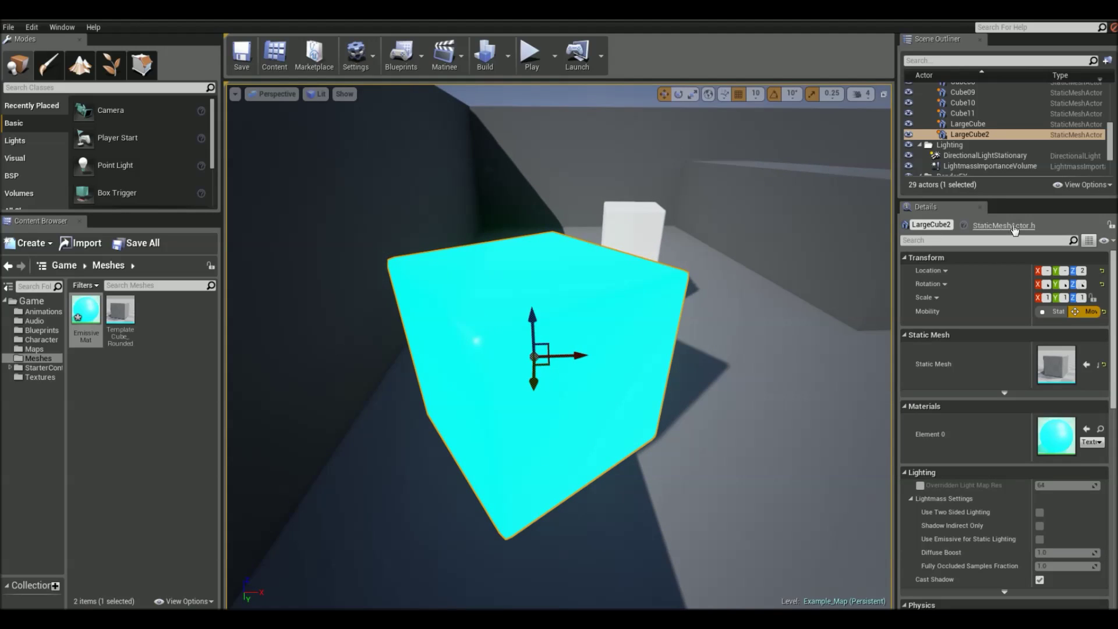
click(985, 239)
text(em)
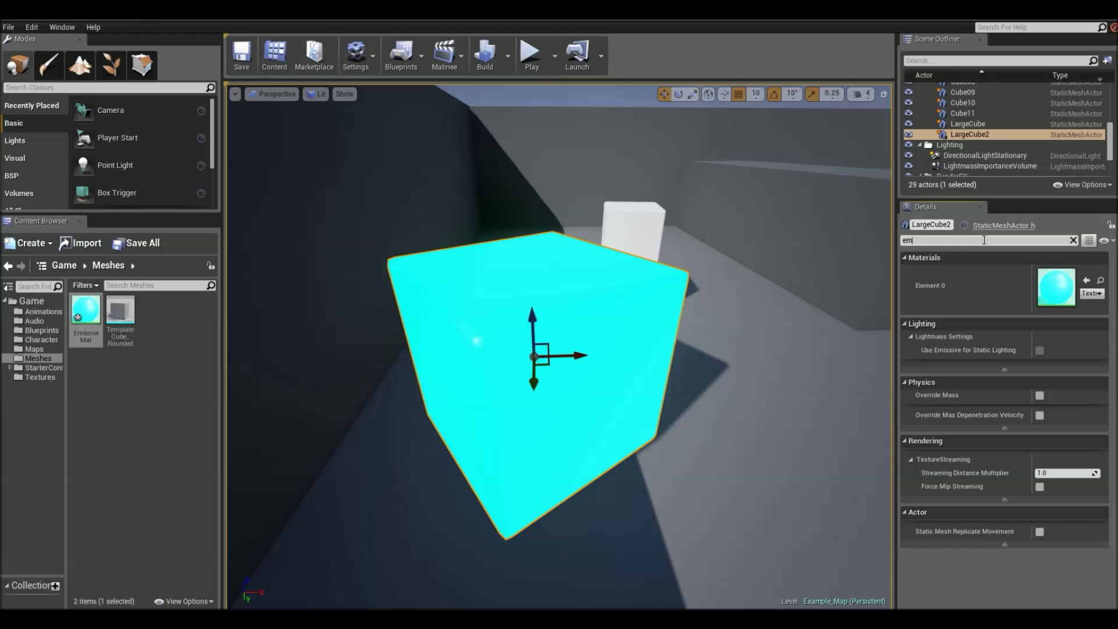
text(issive)
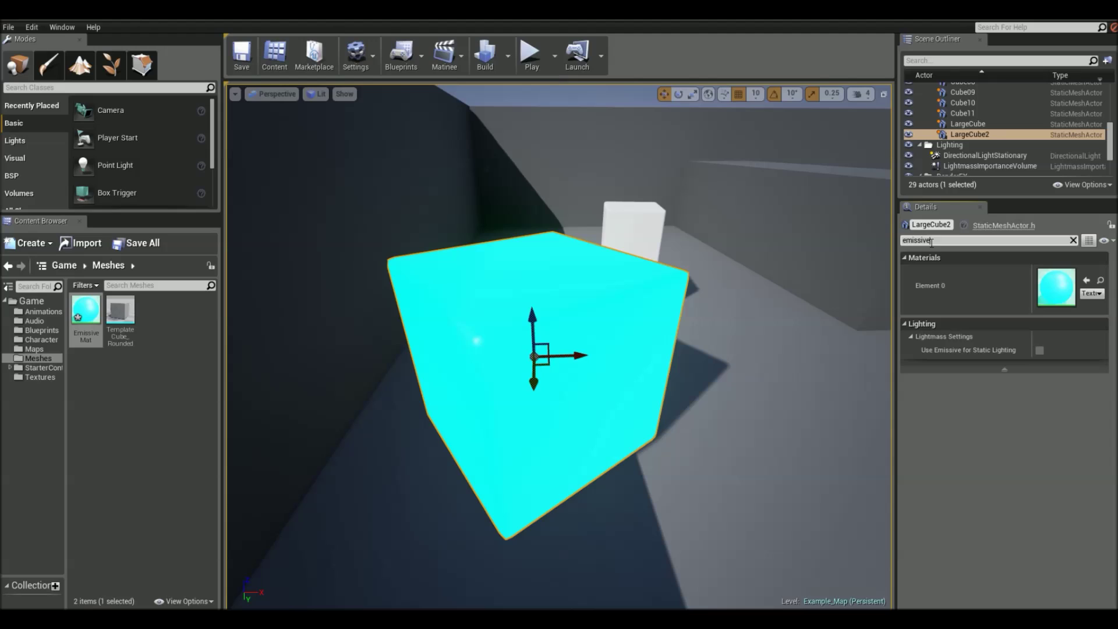
key(BackSpace)
key(BackSpace)
key(BackSpace)
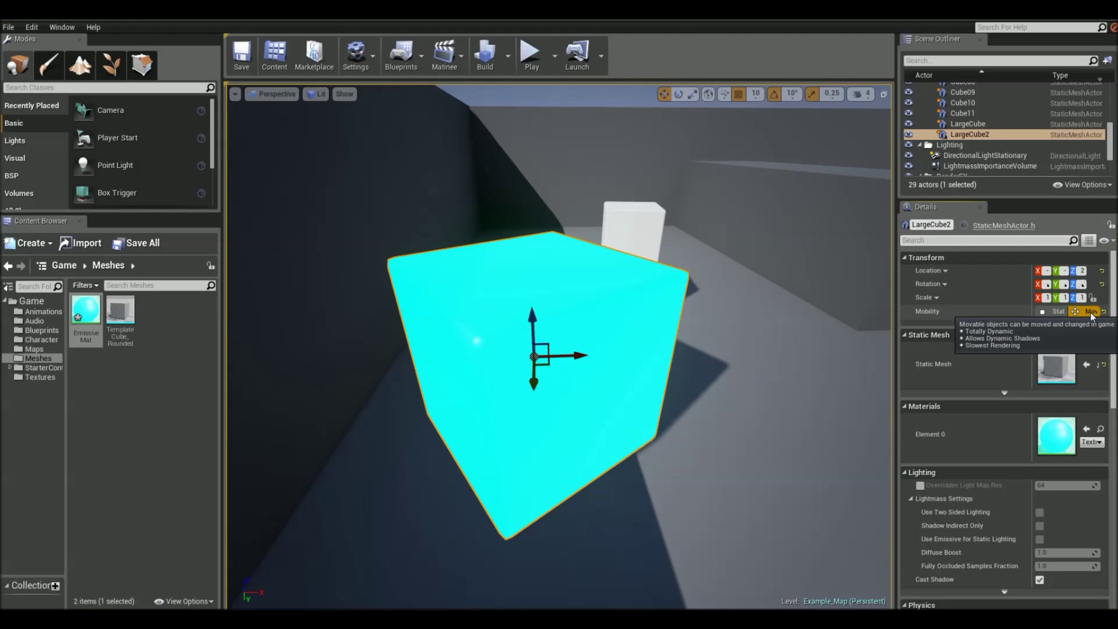
click(1057, 312)
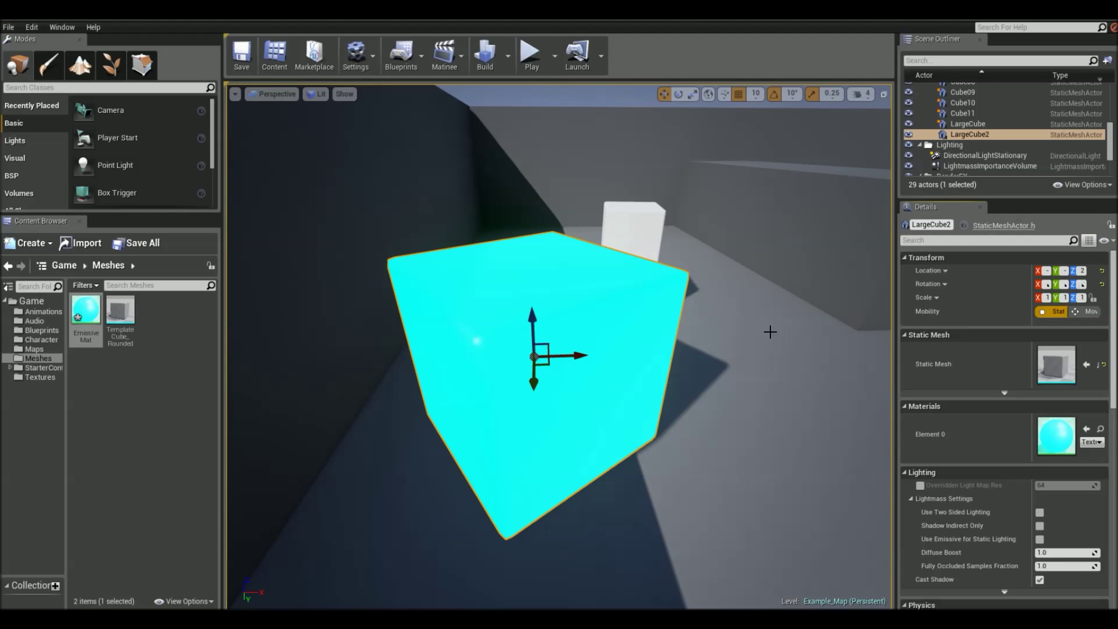
click(940, 240)
text(emissive)
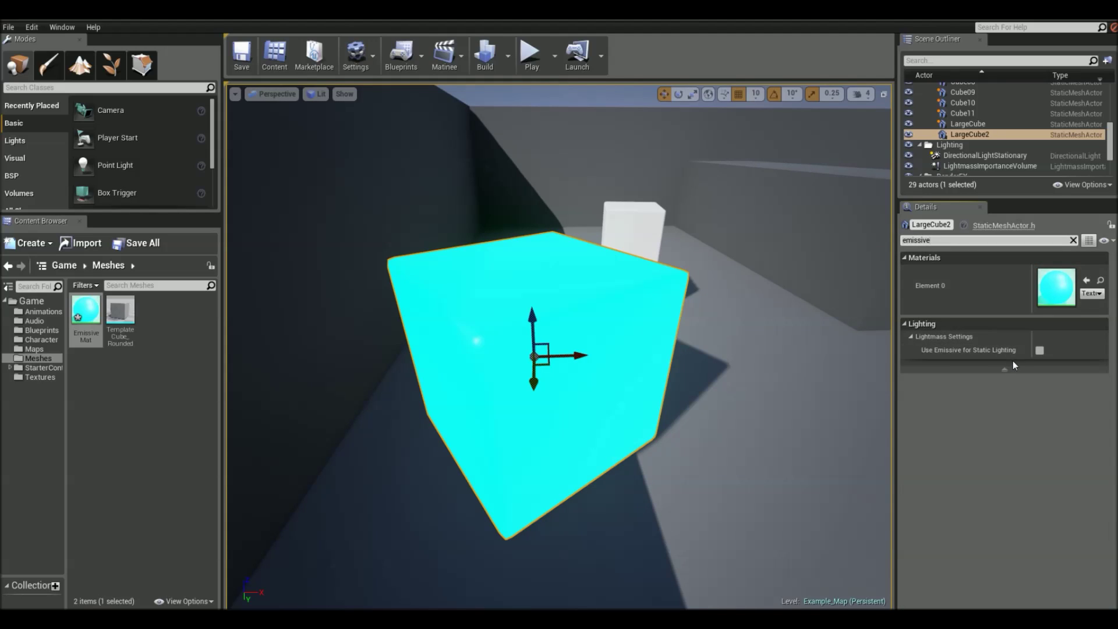
click(1039, 350)
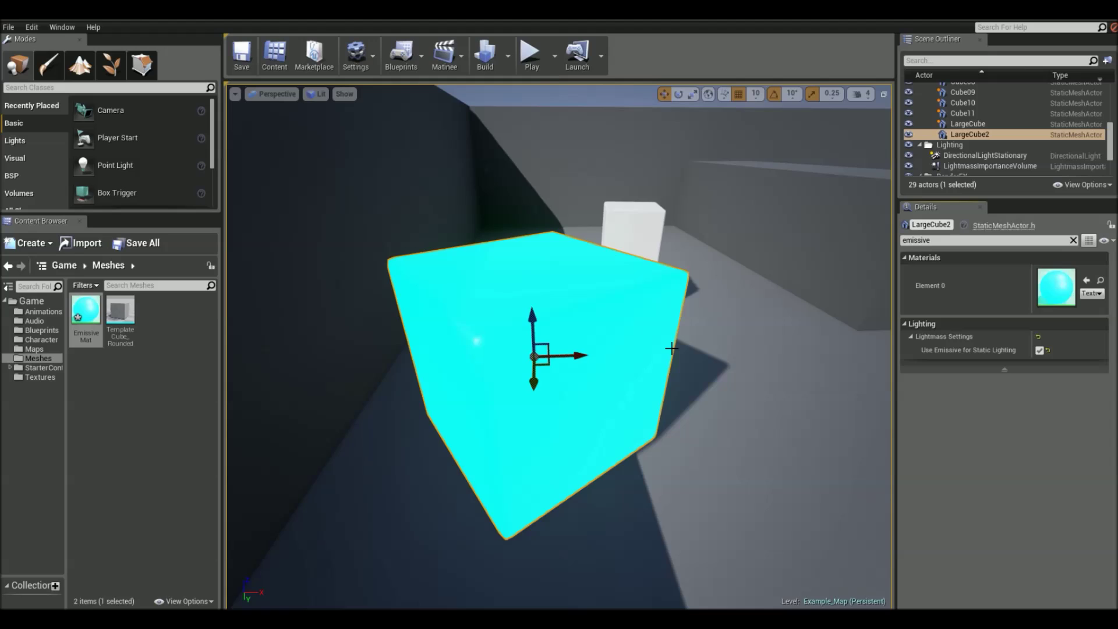
Run Build Lighting Only and view the green light cast on the wall and floor.
click(508, 56)
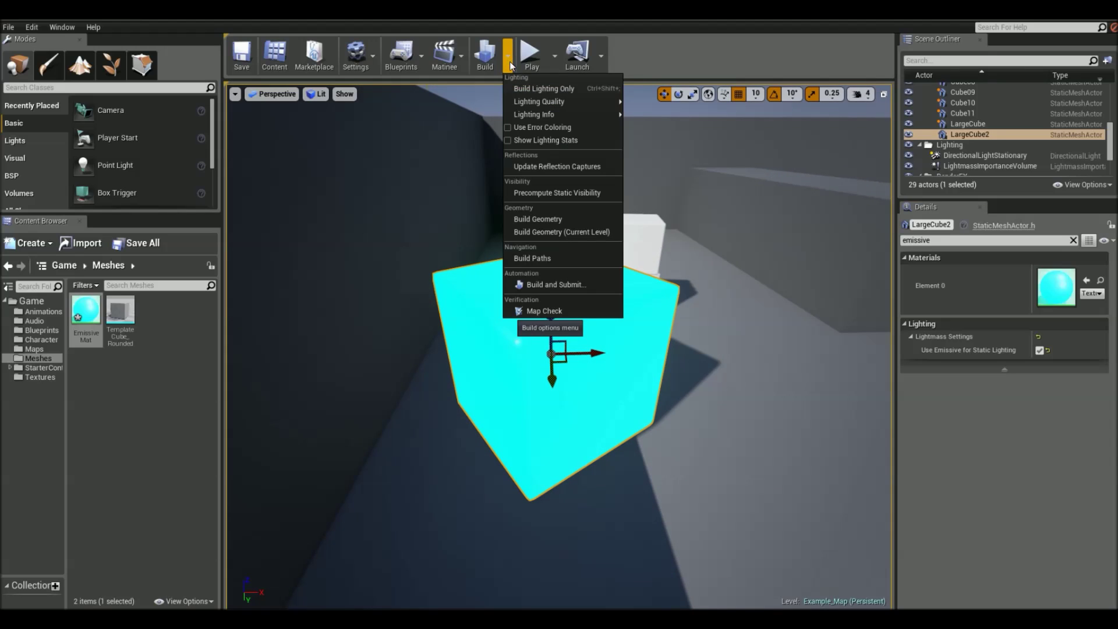
click(527, 89)
right_click(503, 427)
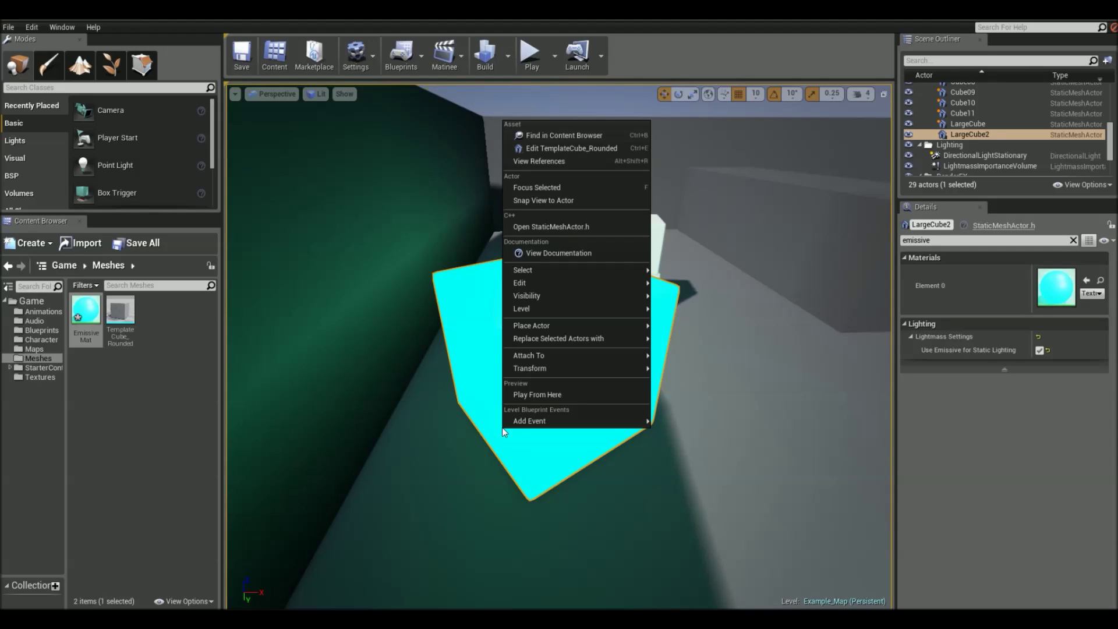
click(470, 414)
mouse_move(468, 414)
right_down()
mouse_move(367, 414)
mouse_move(455, 414)
right_up()
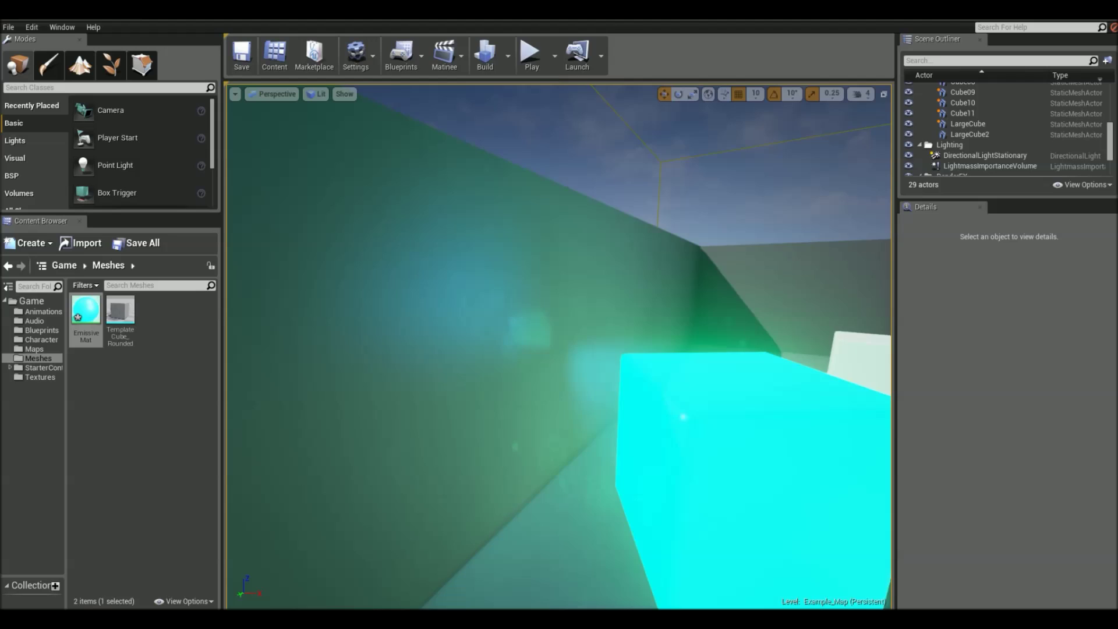
right_drag(455, 414, 542, 418)
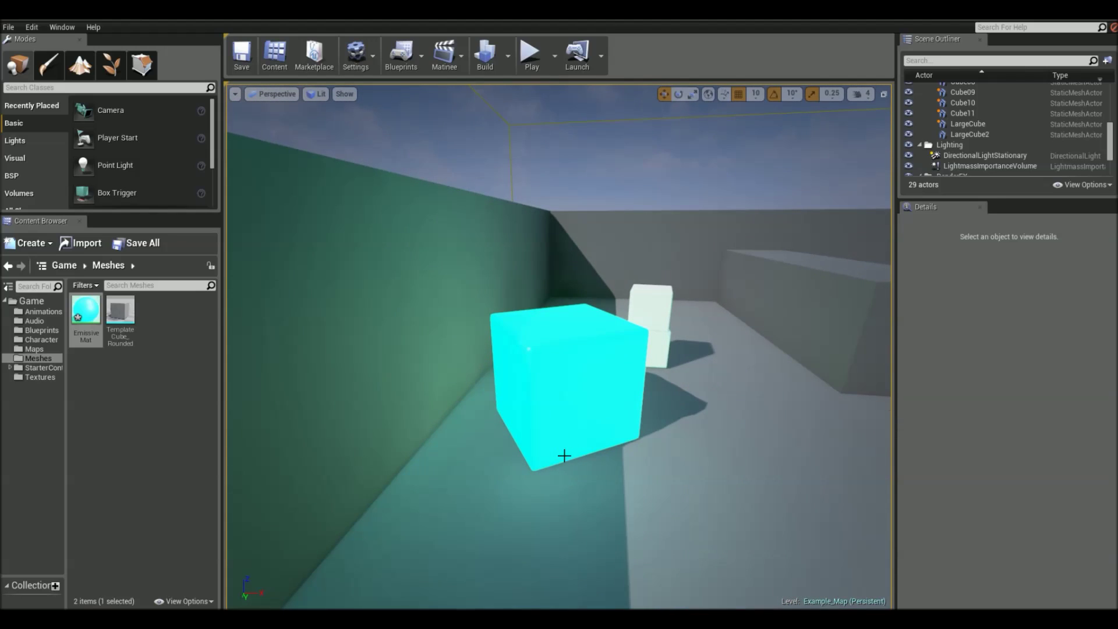